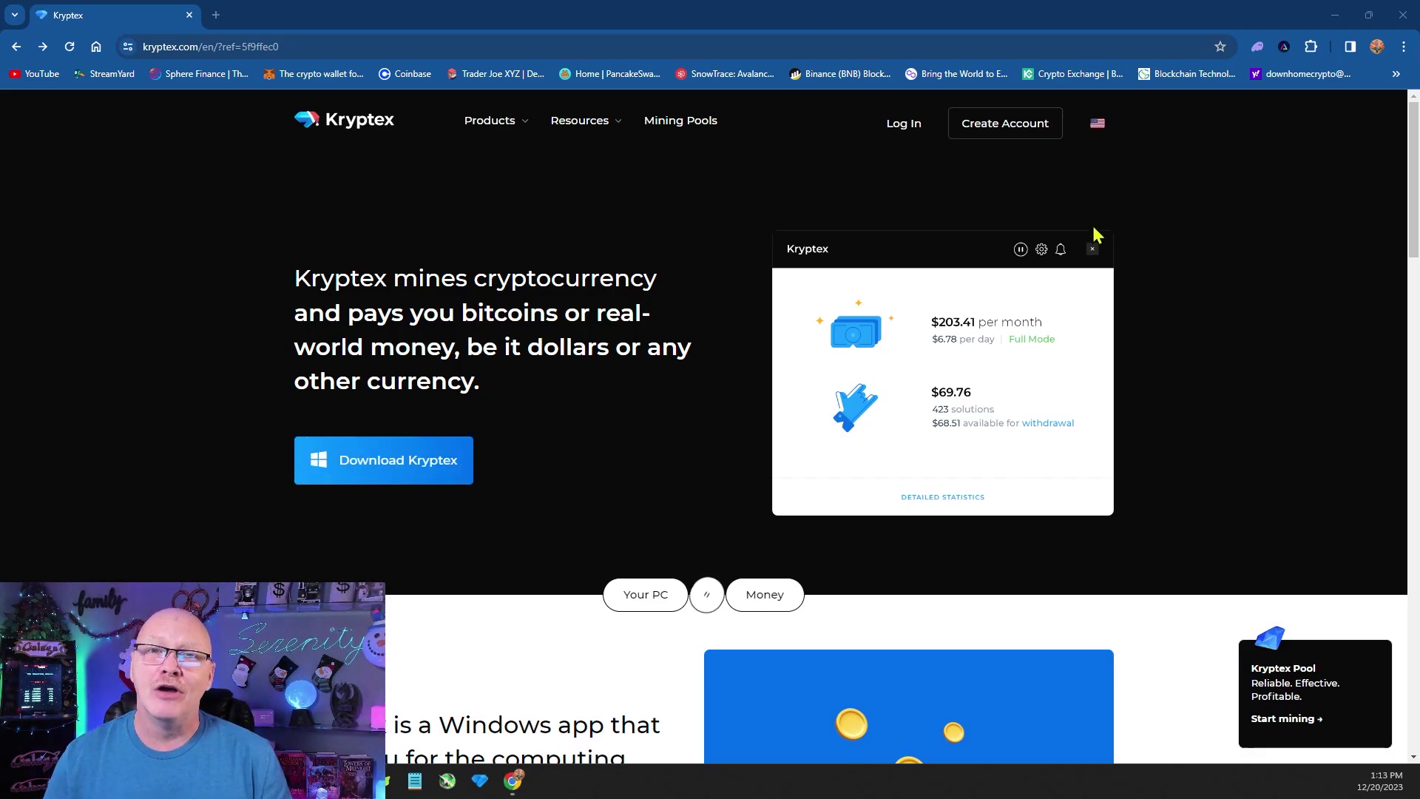
- Begin registering a new Kryptex account from the site's Create Account link
{"action": "left_click", "coordinate": [1014, 136]}
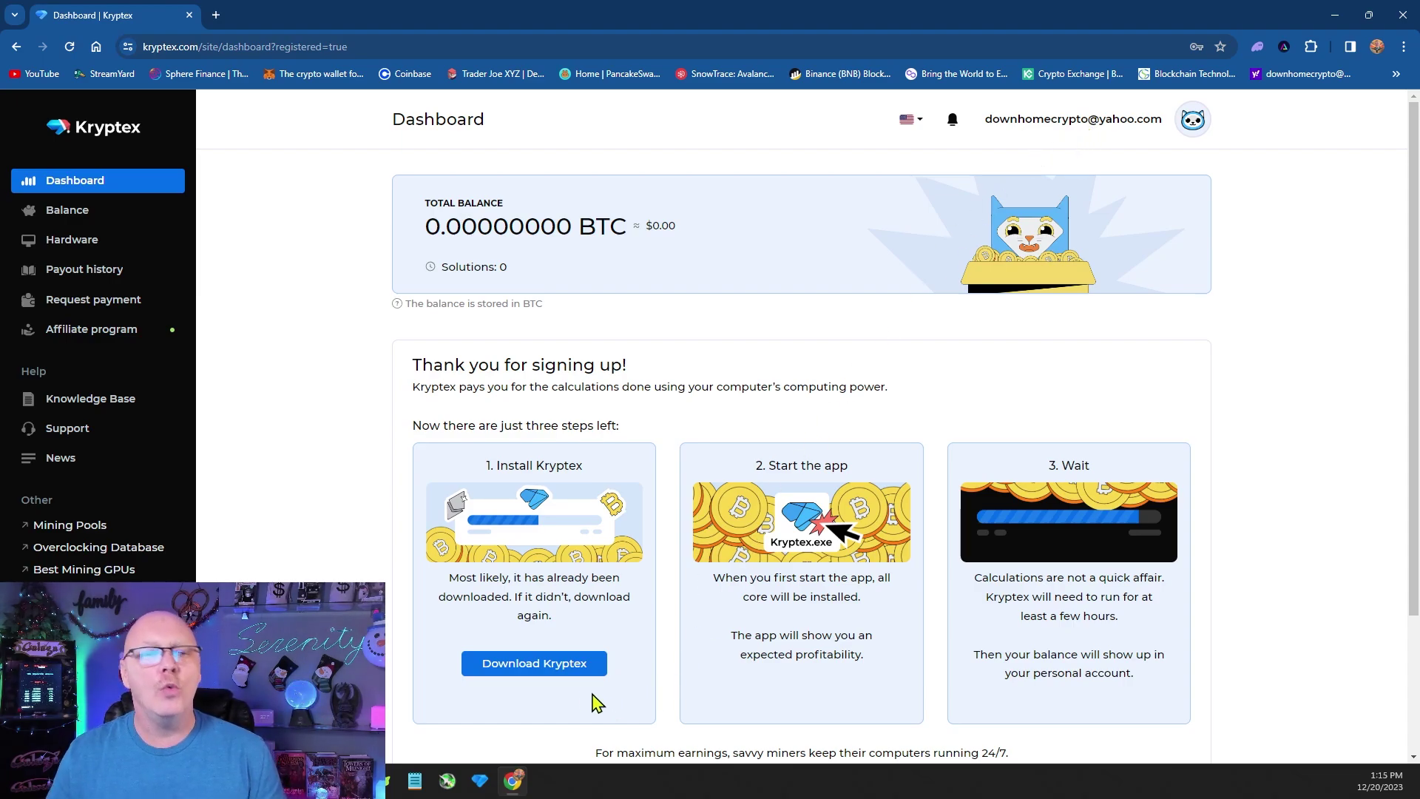
- Download the Kryptex installer, launch it from Chrome's downloads and allow it to change the device
{"action": "left_click", "coordinate": [503, 677]}
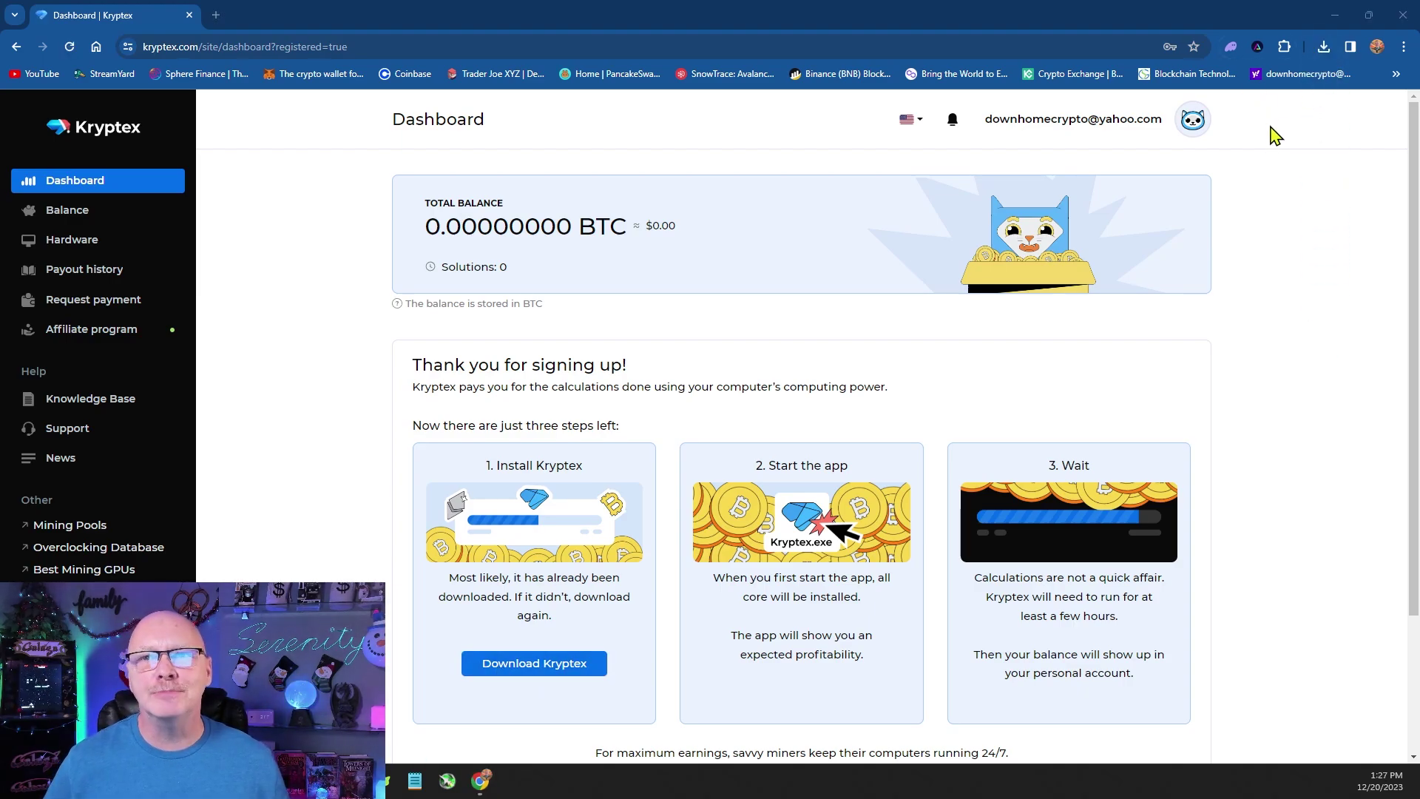
{"action": "left_click", "coordinate": [1324, 50]}
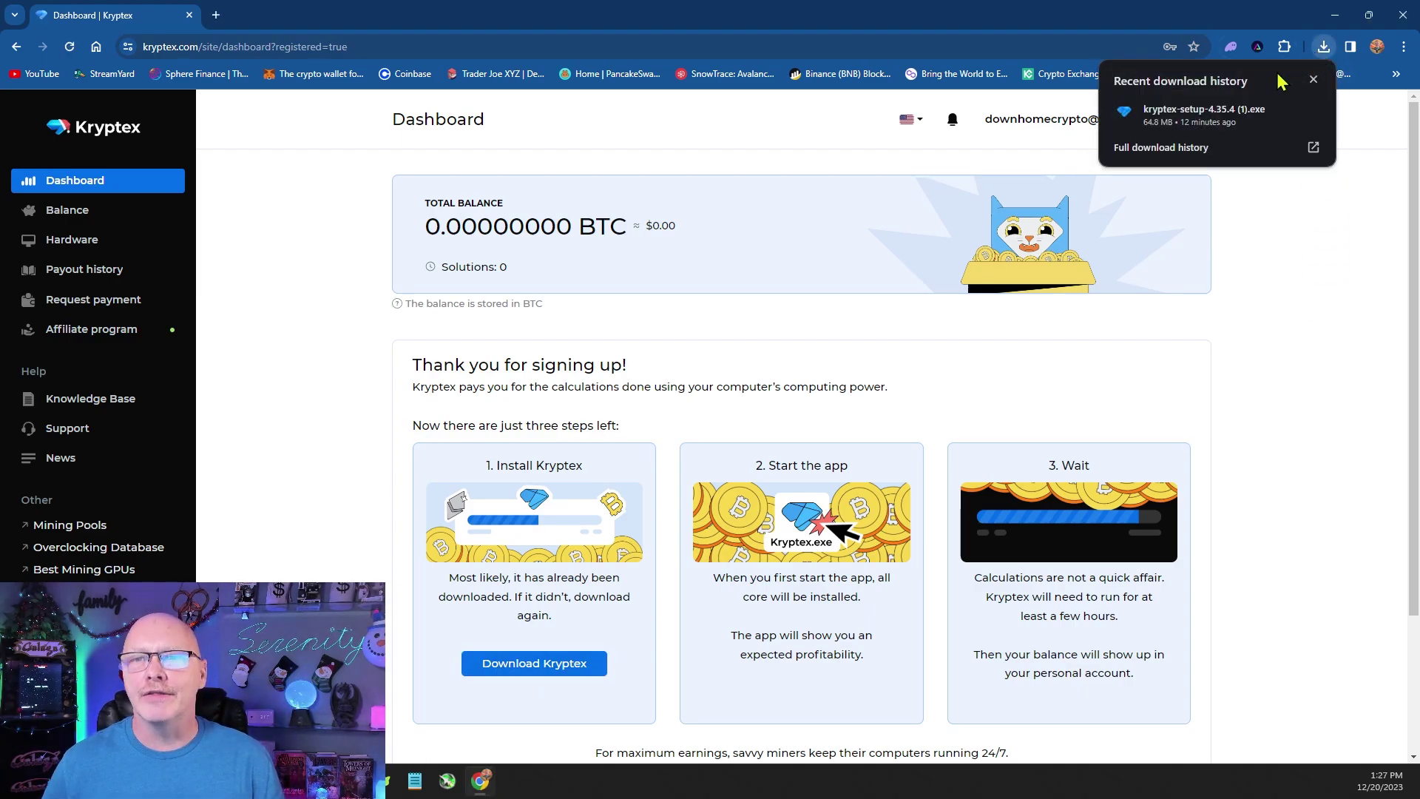
{"action": "left_click", "coordinate": [1205, 116]}
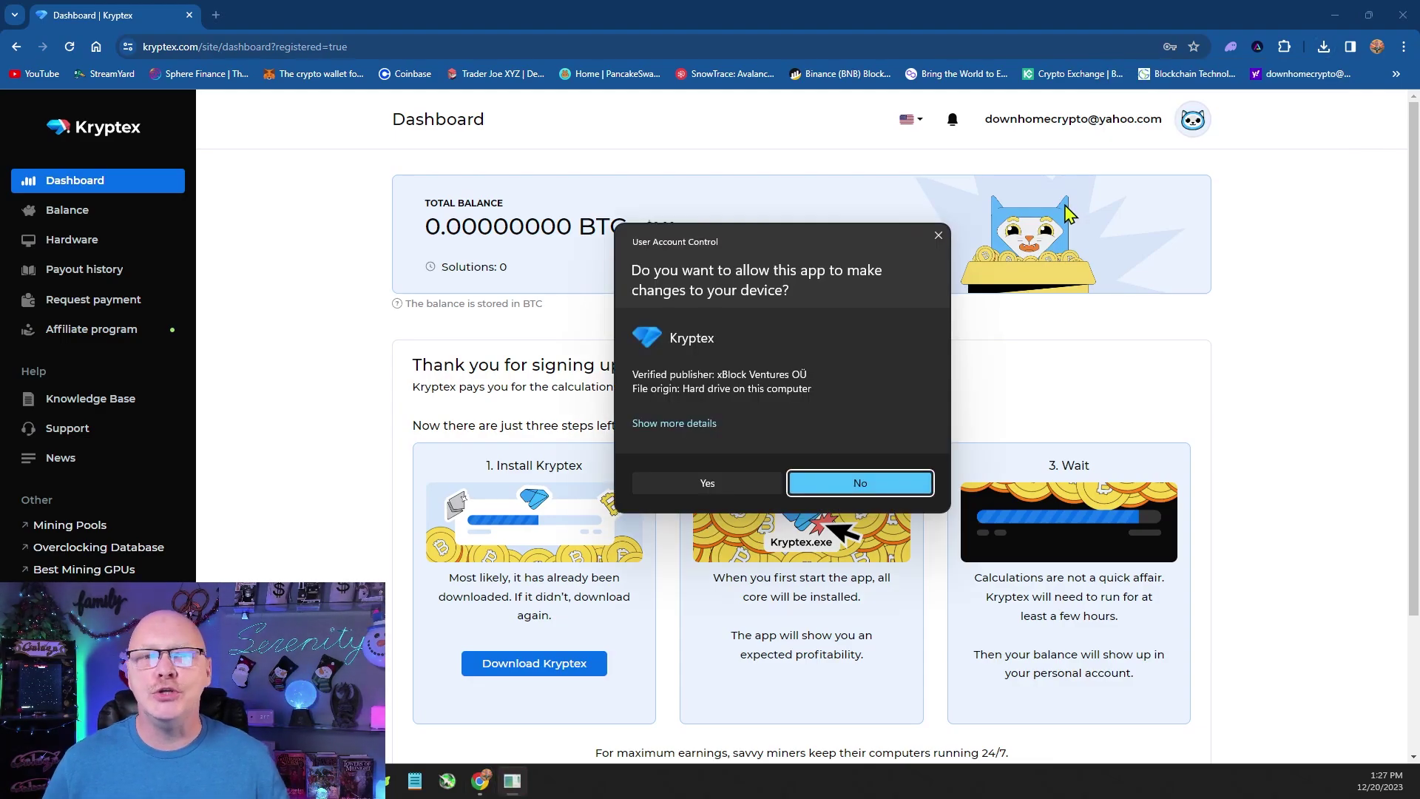
{"action": "left_click", "coordinate": [703, 484]}
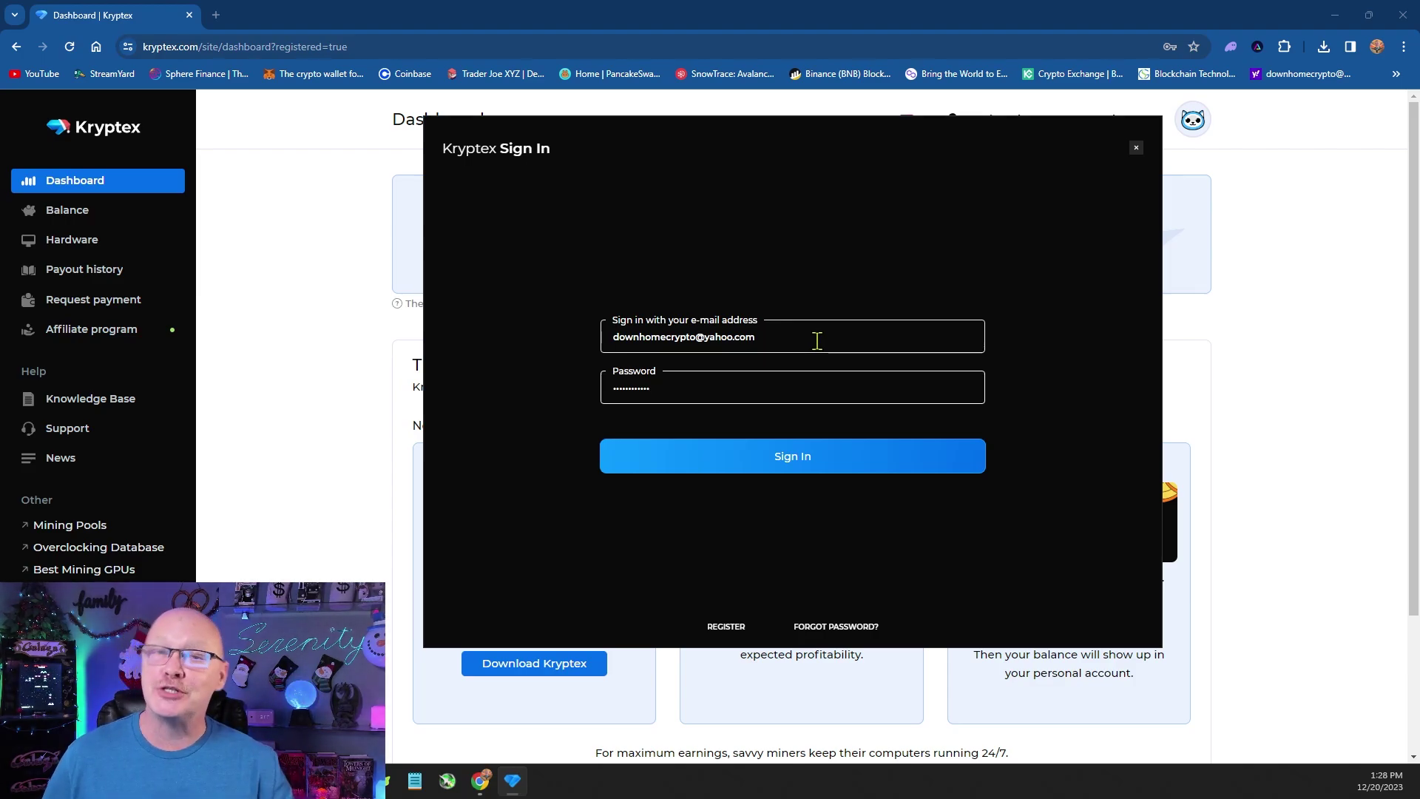
- Sign in to the Kryptex miner with the entered email and password
{"action": "left_click", "coordinate": [795, 471]}
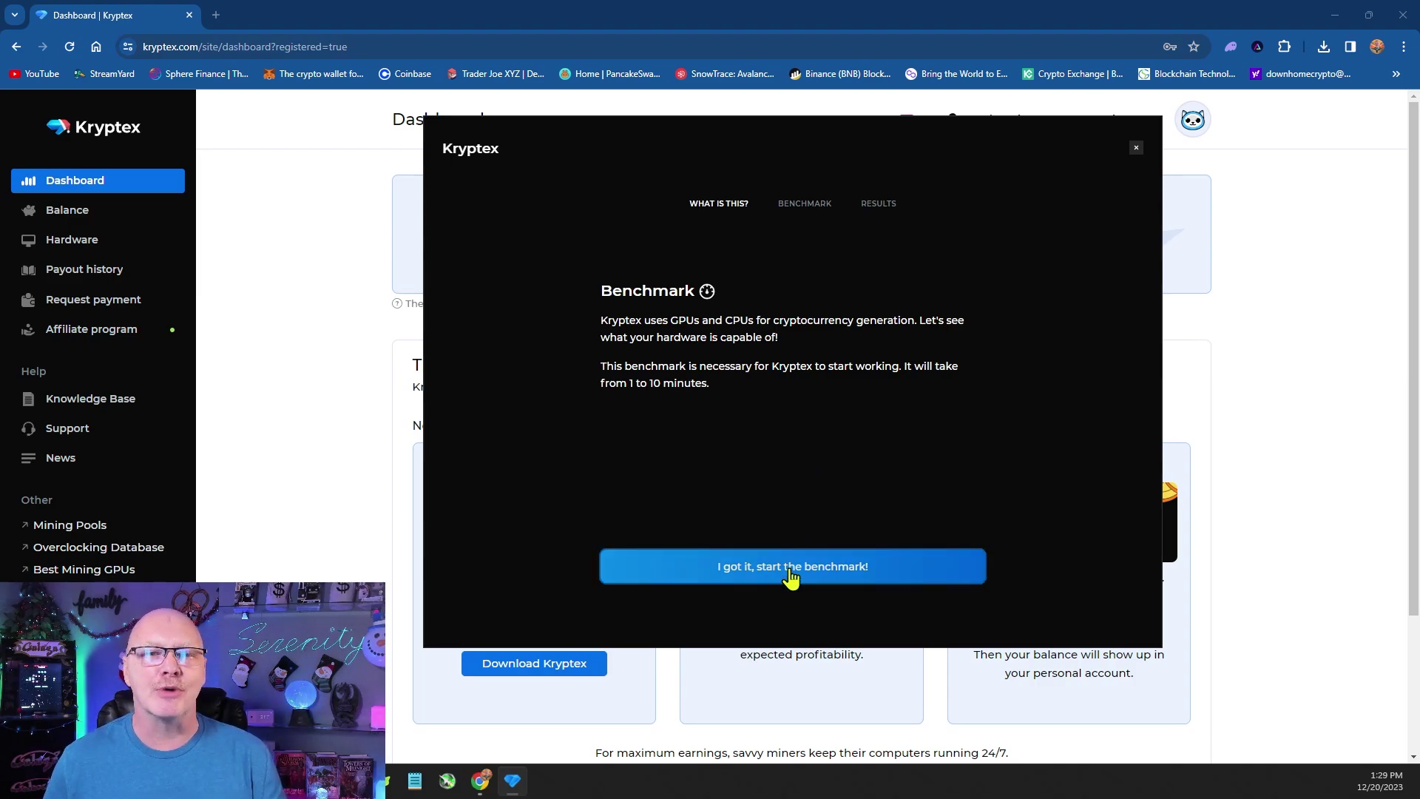
- Start the hardware benchmark so mining begins on the Ryzen CPU and both NVIDIA GPUs
{"action": "left_click", "coordinate": [789, 569]}
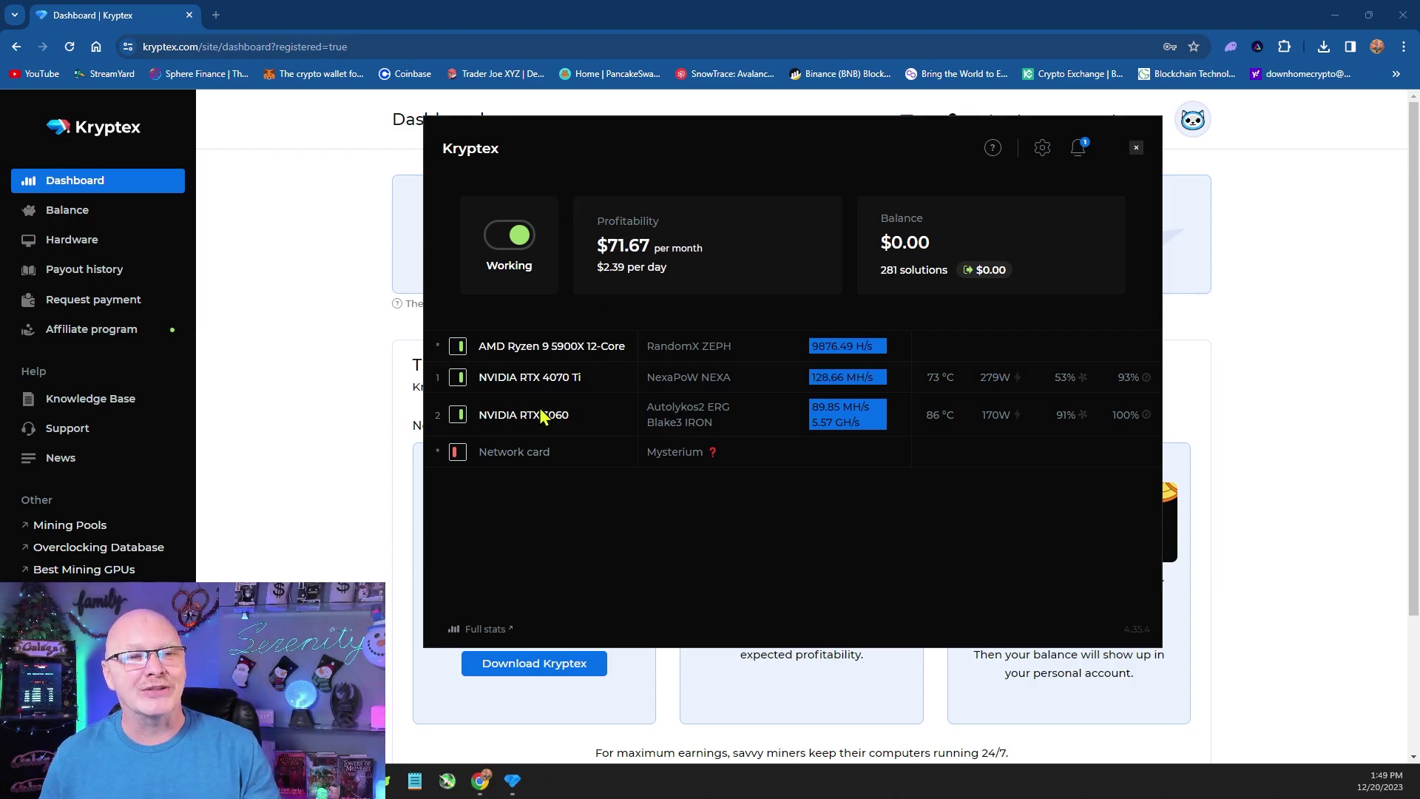
- Switch on network card mining and accept the Mysterium terms and conditions
{"action": "left_click", "coordinate": [456, 453]}
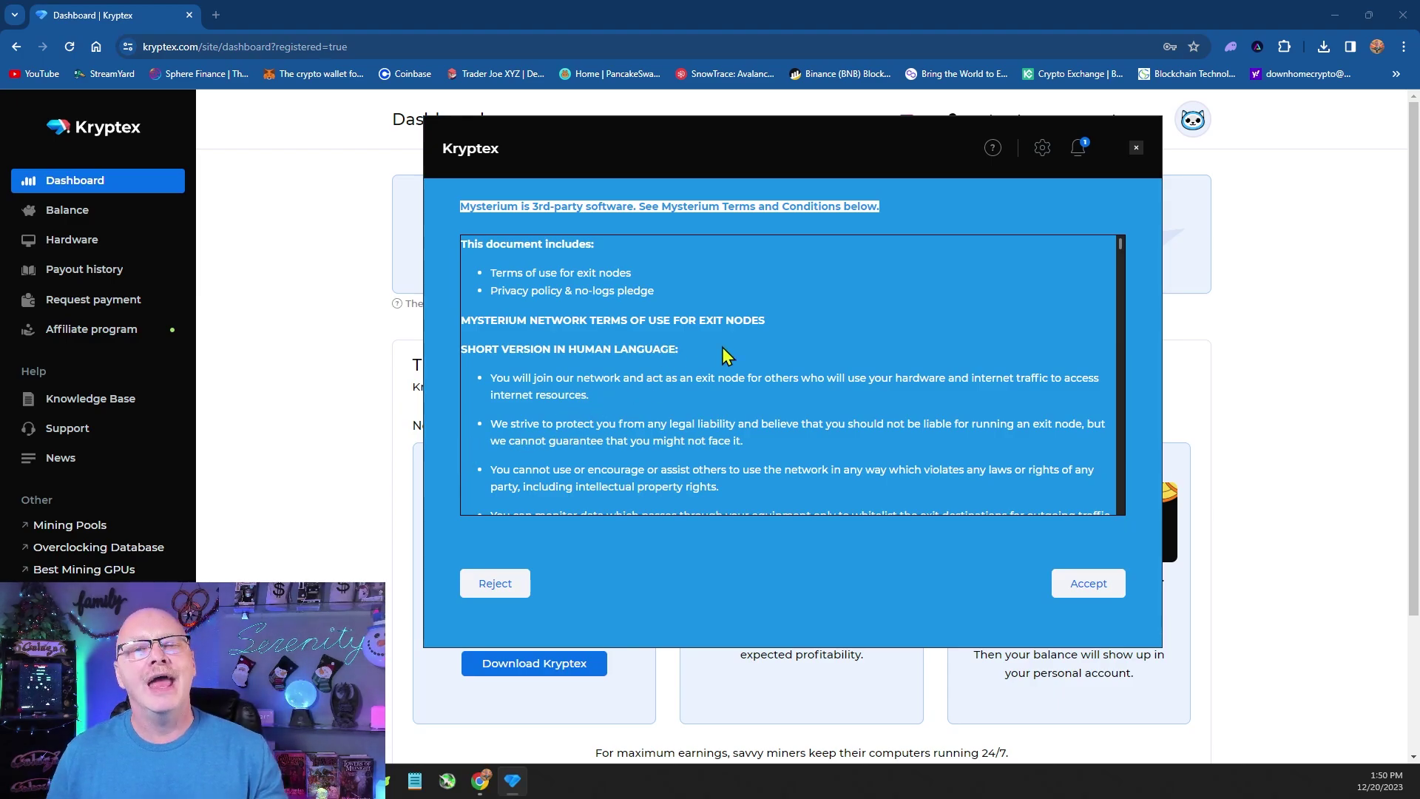
{"action": "scroll", "coordinate": [920, 324], "scroll_direction": "down", "scroll_amount": 2}
{"action": "scroll", "coordinate": [920, 327], "scroll_direction": "down", "scroll_amount": 3}
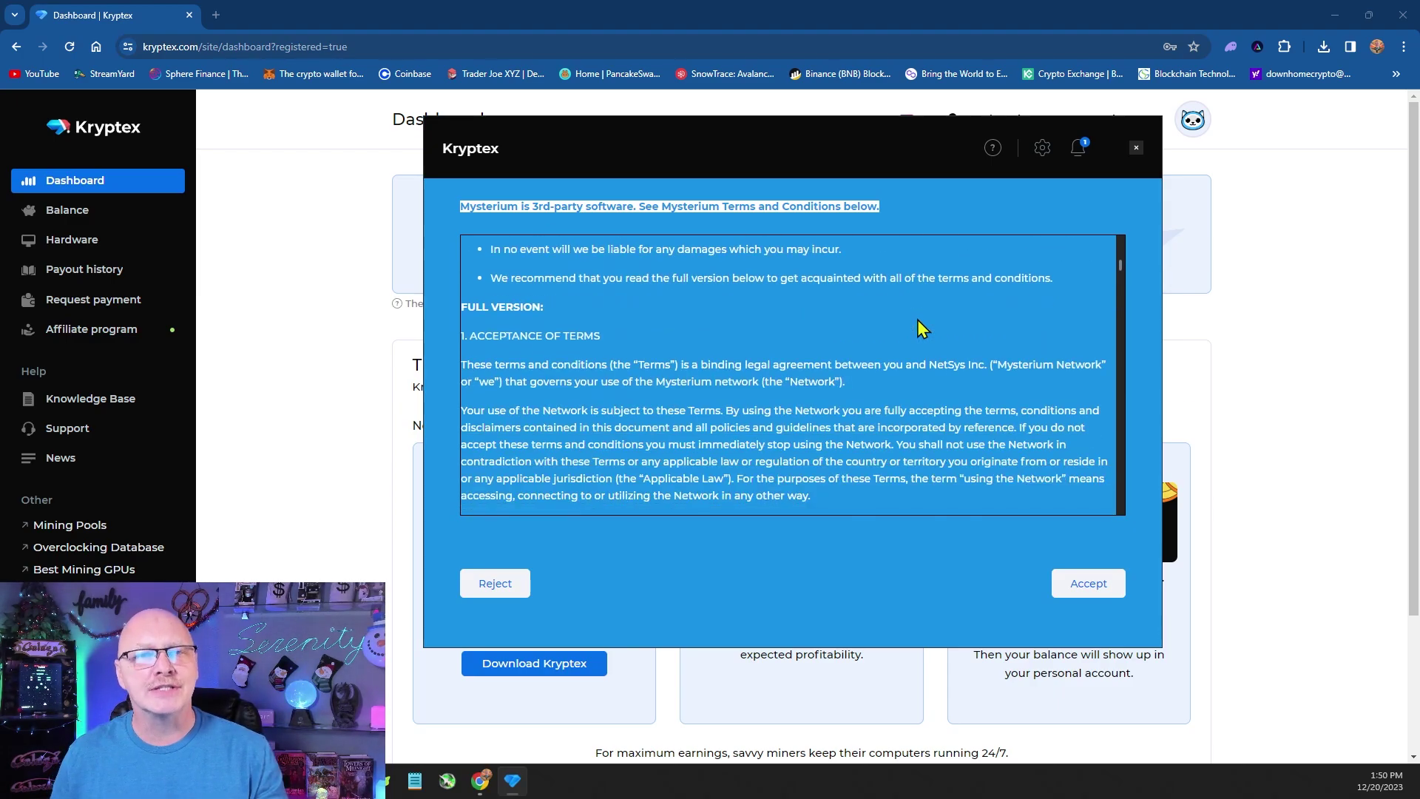
{"action": "left_click", "coordinate": [1086, 592]}
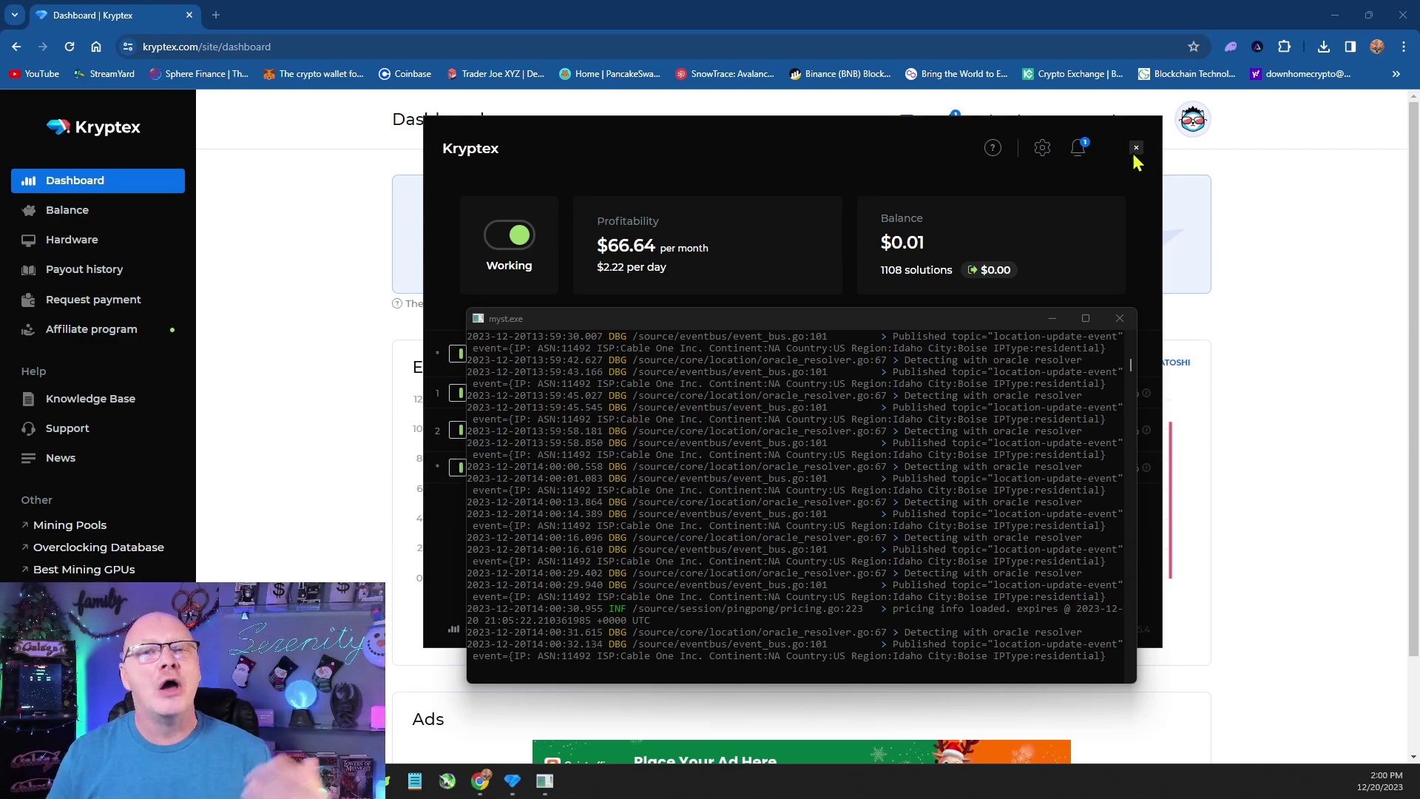
- Hide the Mysterium console window to reveal the Kryptex web dashboard
{"action": "left_click", "coordinate": [1052, 319]}
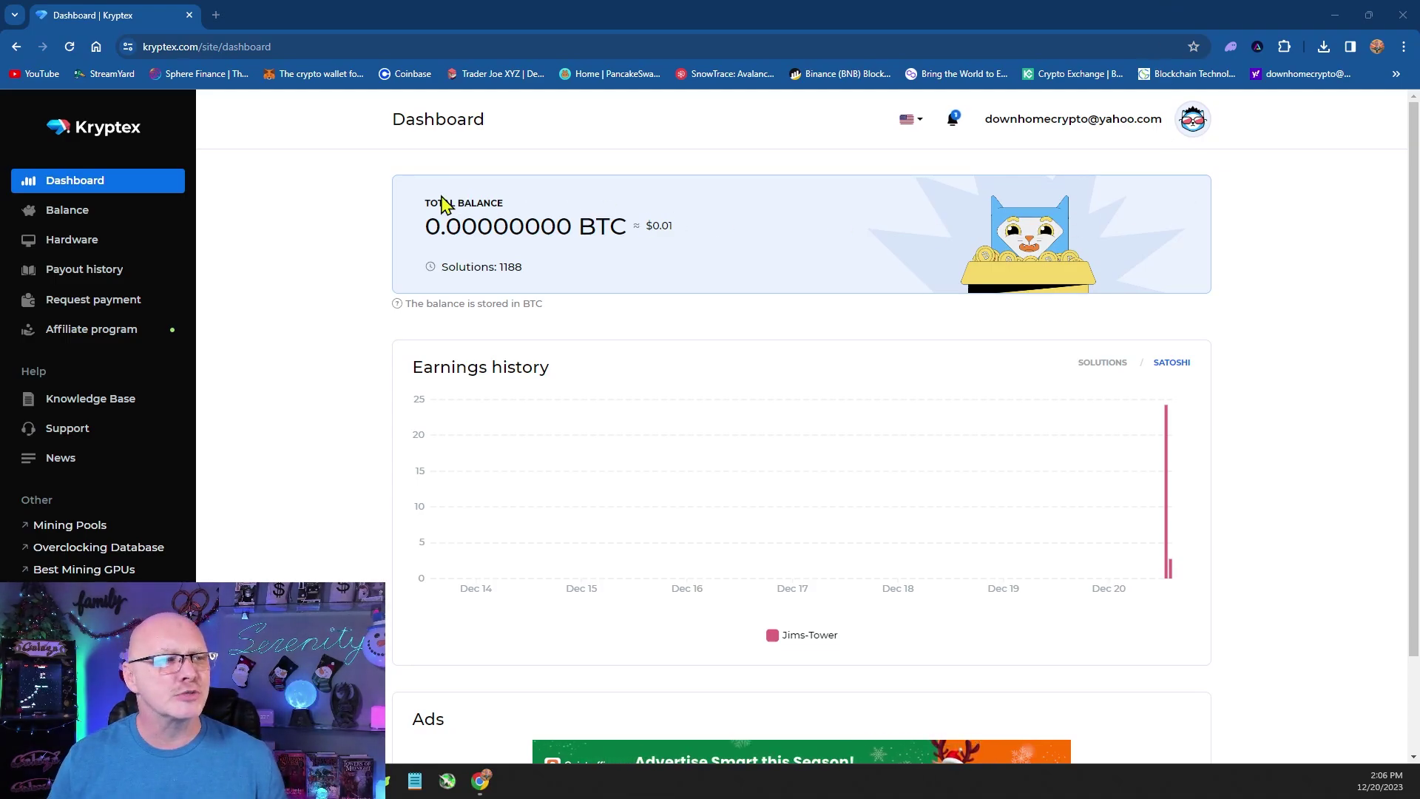
- Go to Request payment and choose the U.S. dollar Visa / Mastercard payout method
{"action": "left_click", "coordinate": [81, 301]}
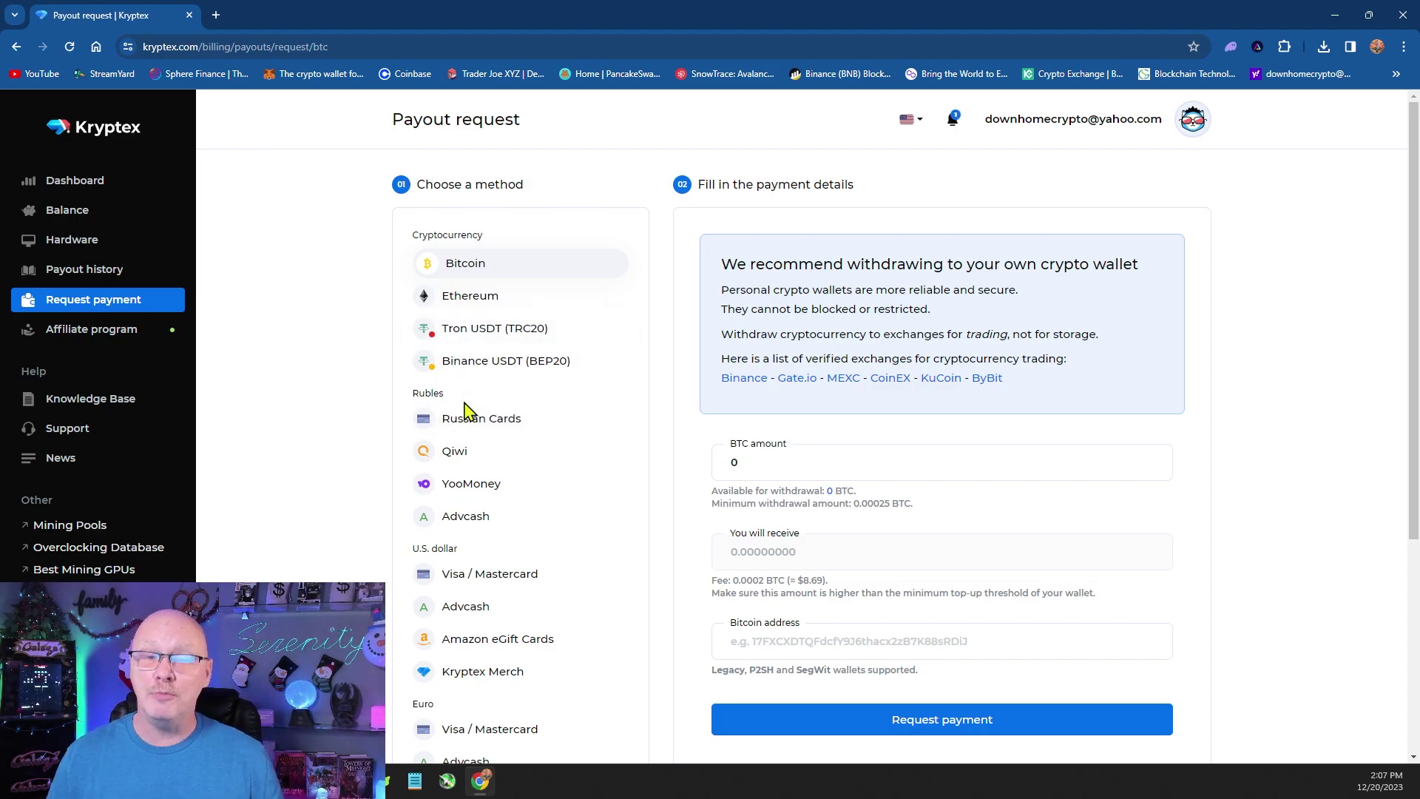
{"action": "scroll", "coordinate": [518, 547], "scroll_direction": "down", "scroll_amount": 1}
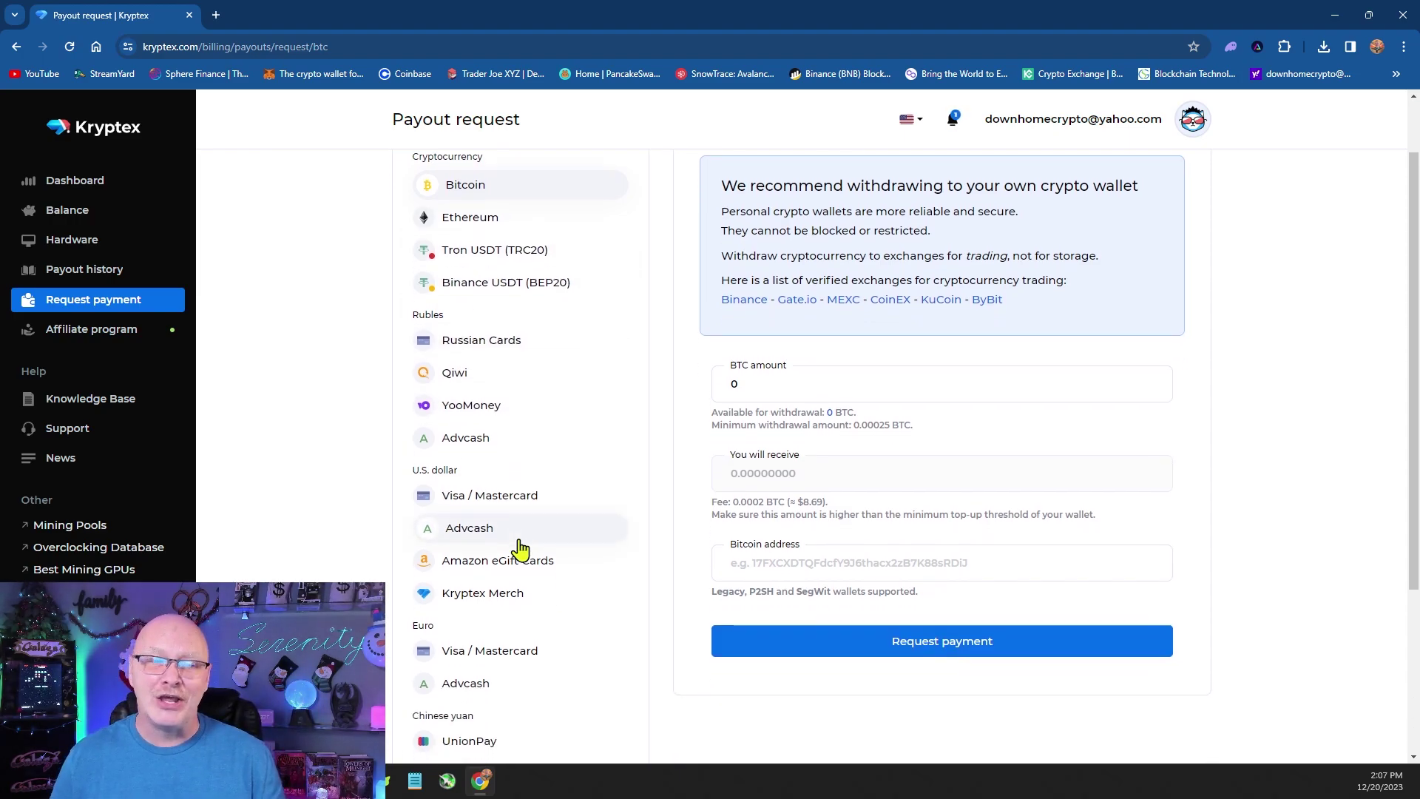
{"action": "scroll", "coordinate": [518, 547], "scroll_direction": "down", "scroll_amount": 3}
{"action": "scroll", "coordinate": [517, 547], "scroll_direction": "down", "scroll_amount": 1}
{"action": "scroll", "coordinate": [517, 547], "scroll_direction": "up", "scroll_amount": 2}
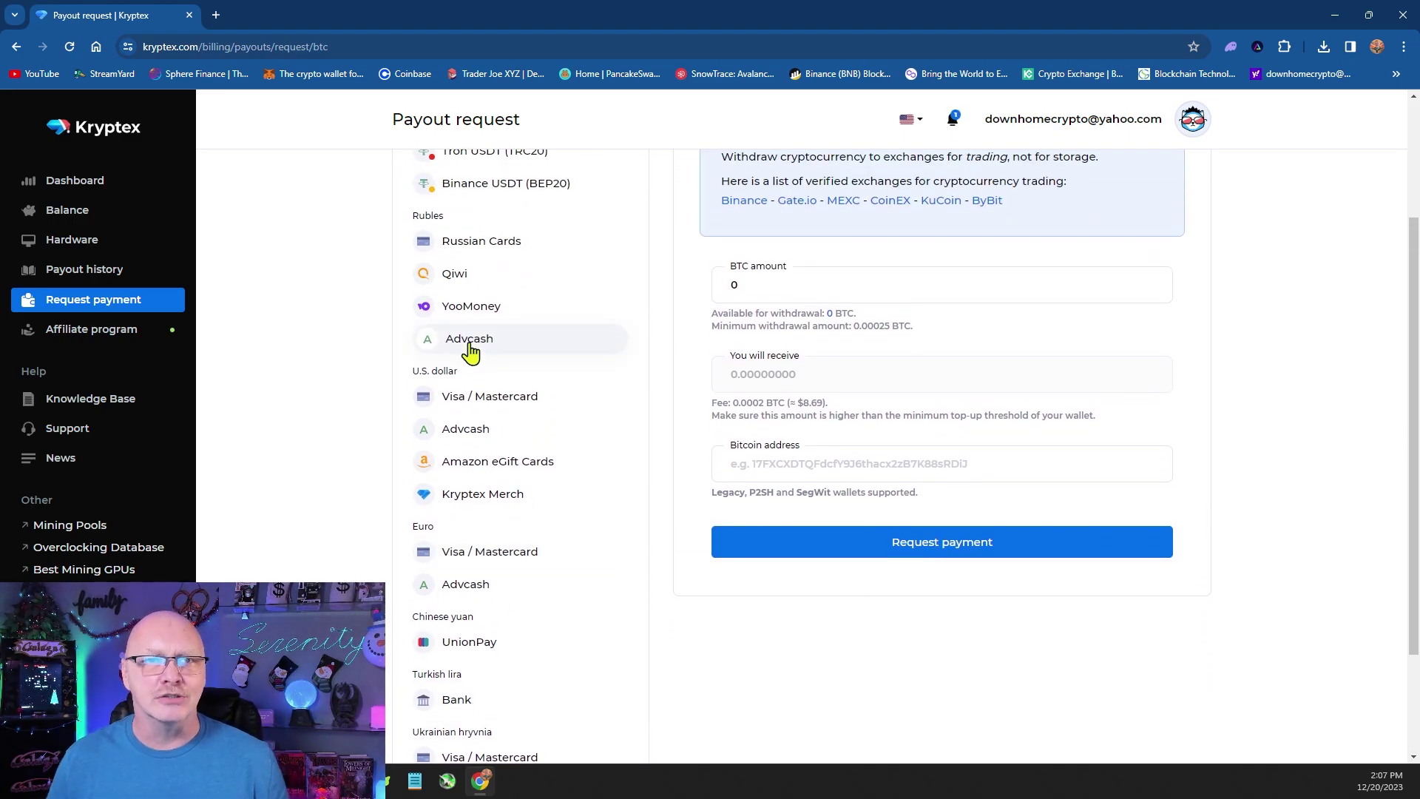
{"action": "left_click", "coordinate": [489, 409]}
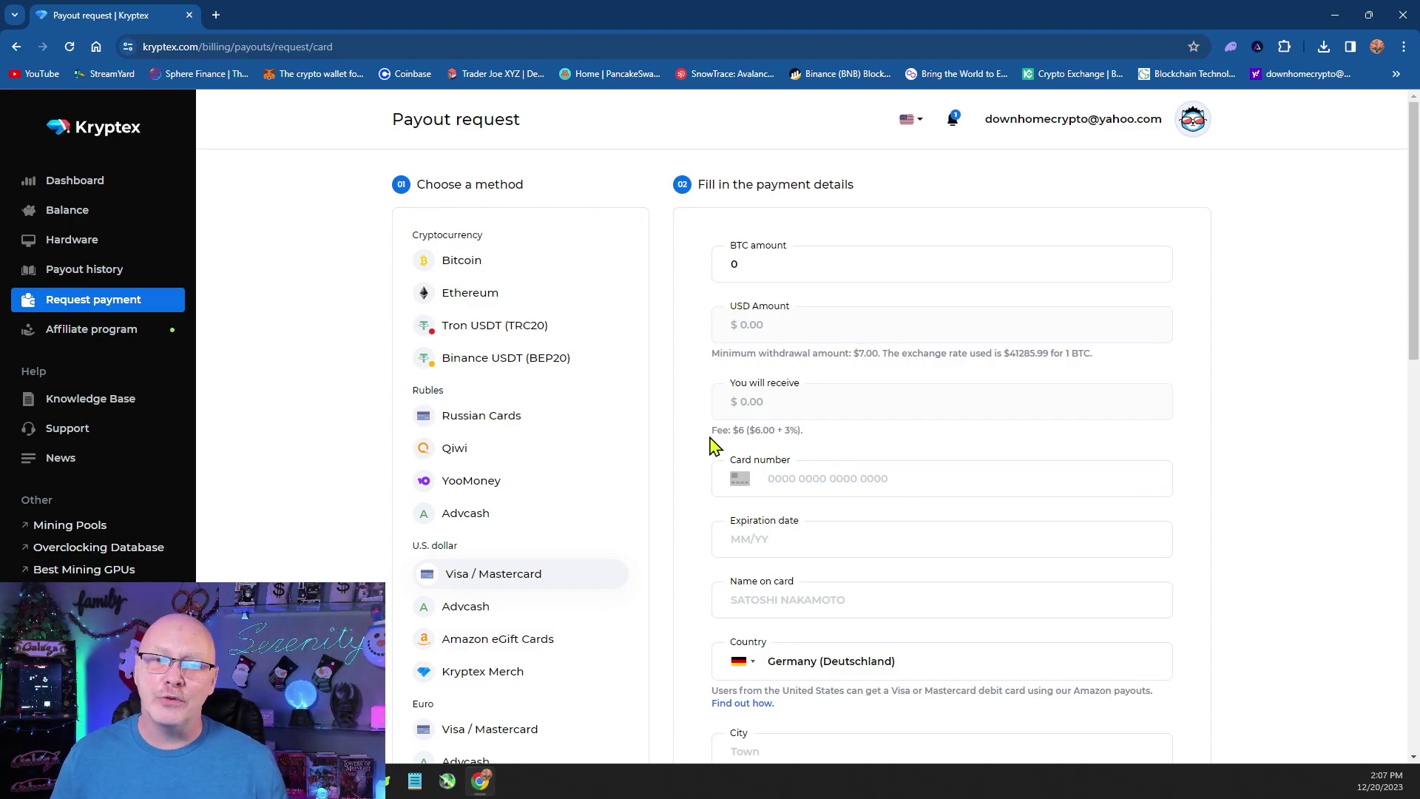
{"action": "left_click_drag", "start_coordinate": [710, 437], "coordinate": [808, 439]}
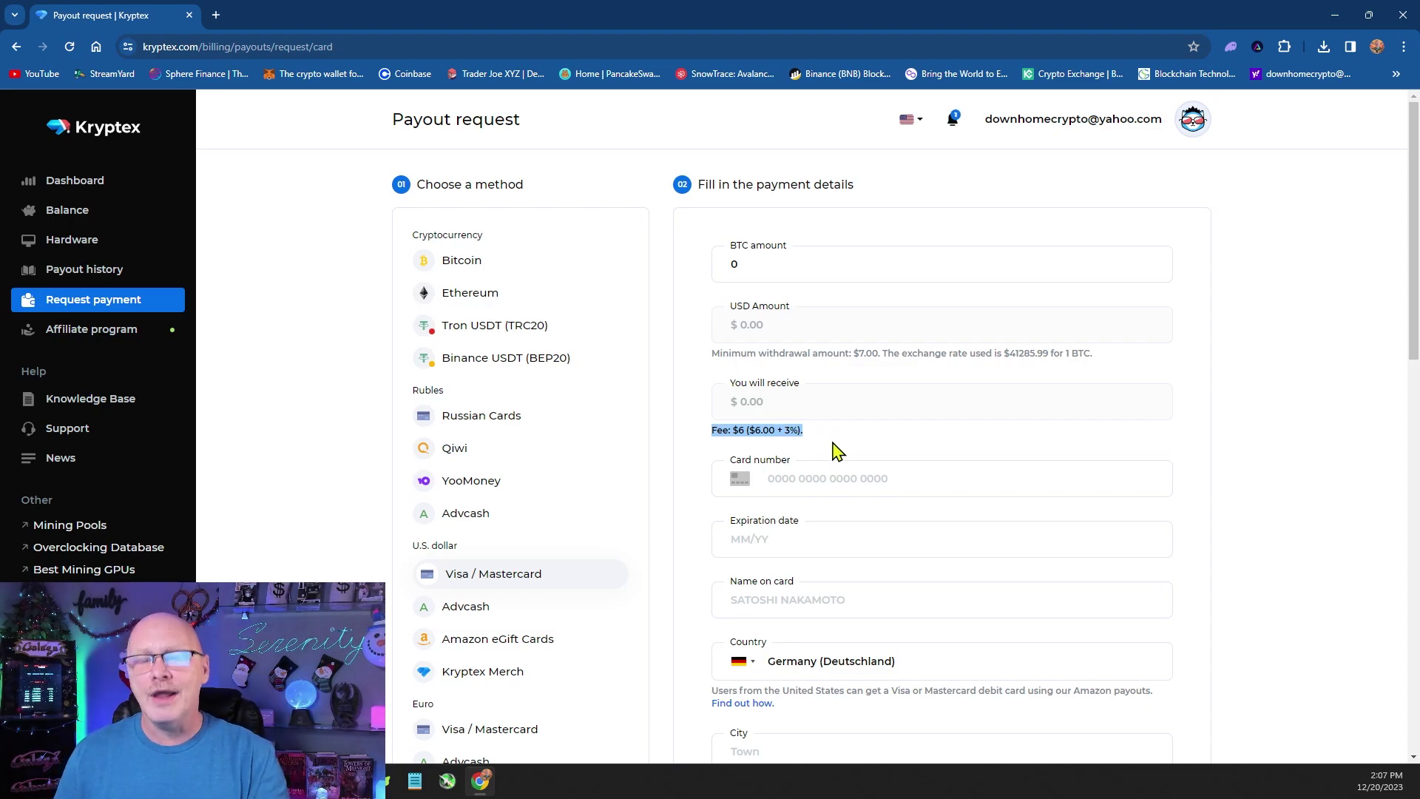
{"action": "scroll", "coordinate": [868, 533], "scroll_direction": "down", "scroll_amount": 2}
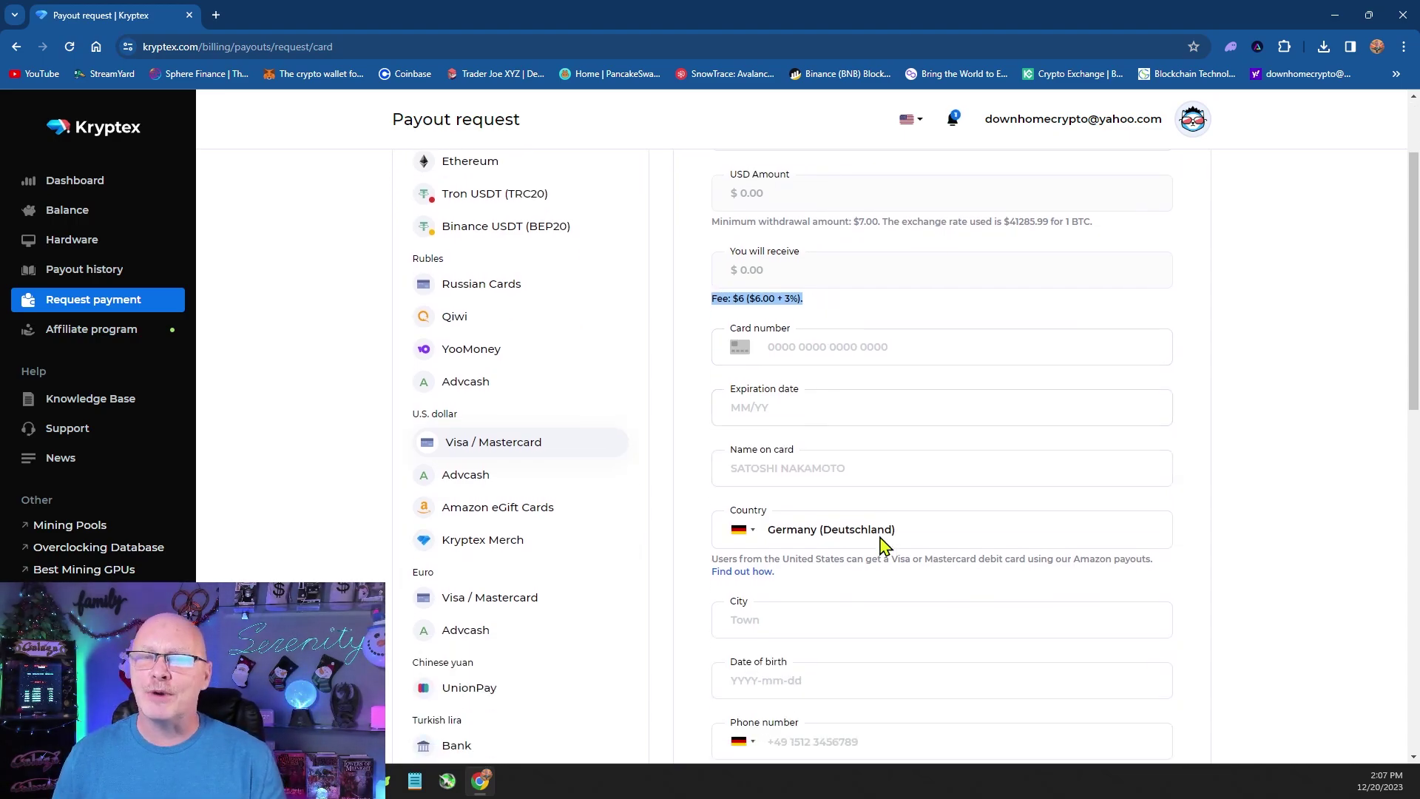
{"action": "scroll", "coordinate": [881, 456], "scroll_direction": "down", "scroll_amount": 1}
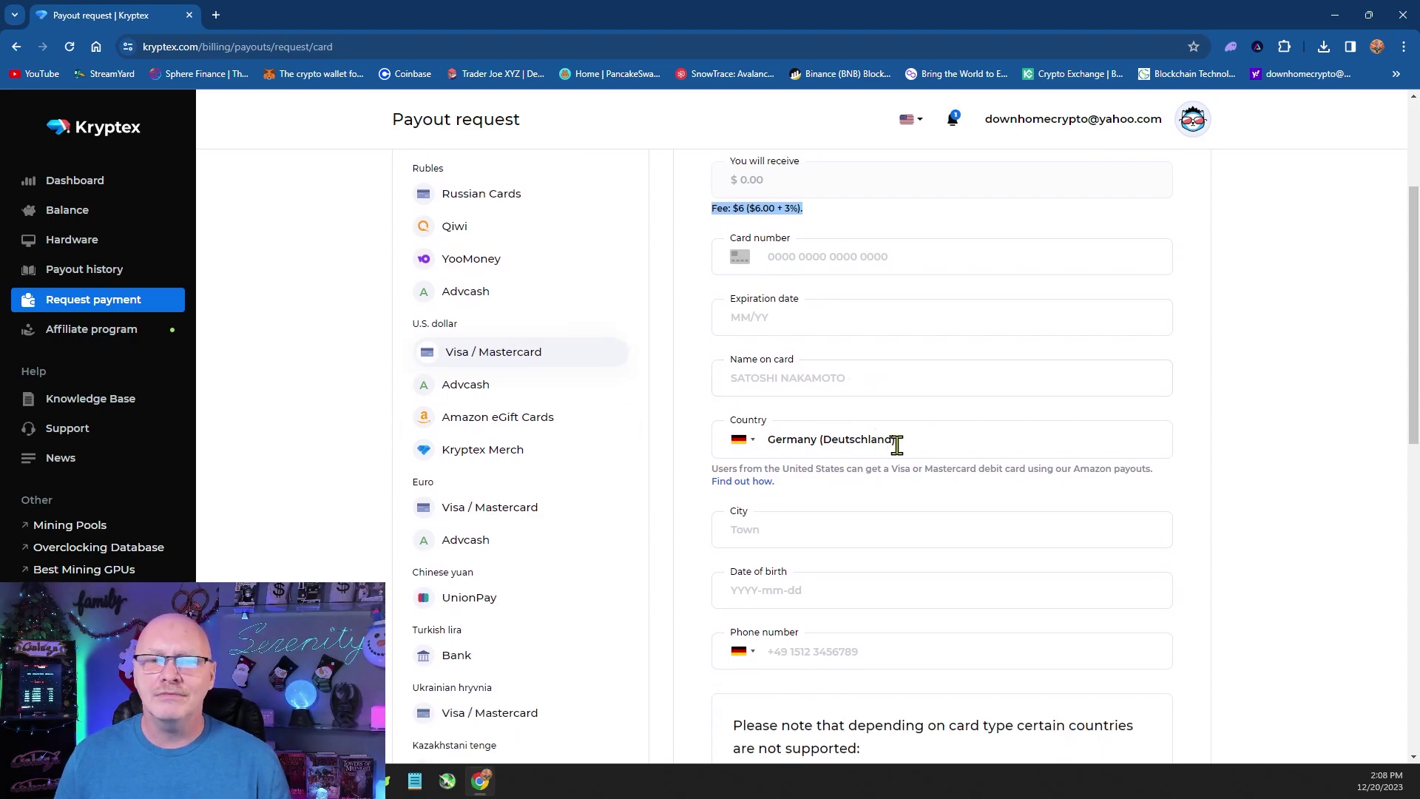
{"action": "scroll", "coordinate": [910, 458], "scroll_direction": "down", "scroll_amount": 2}
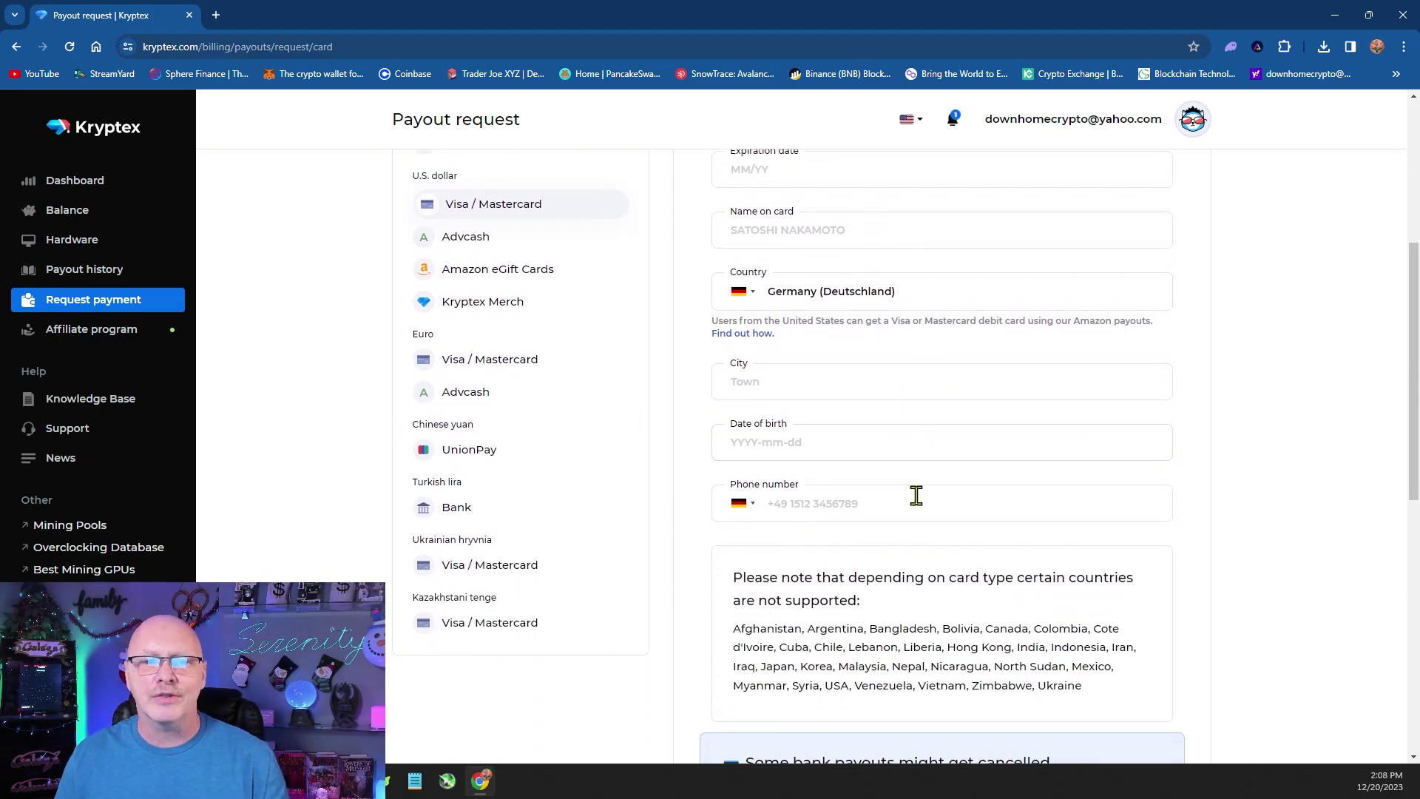
{"action": "scroll", "coordinate": [915, 496], "scroll_direction": "down", "scroll_amount": 3}
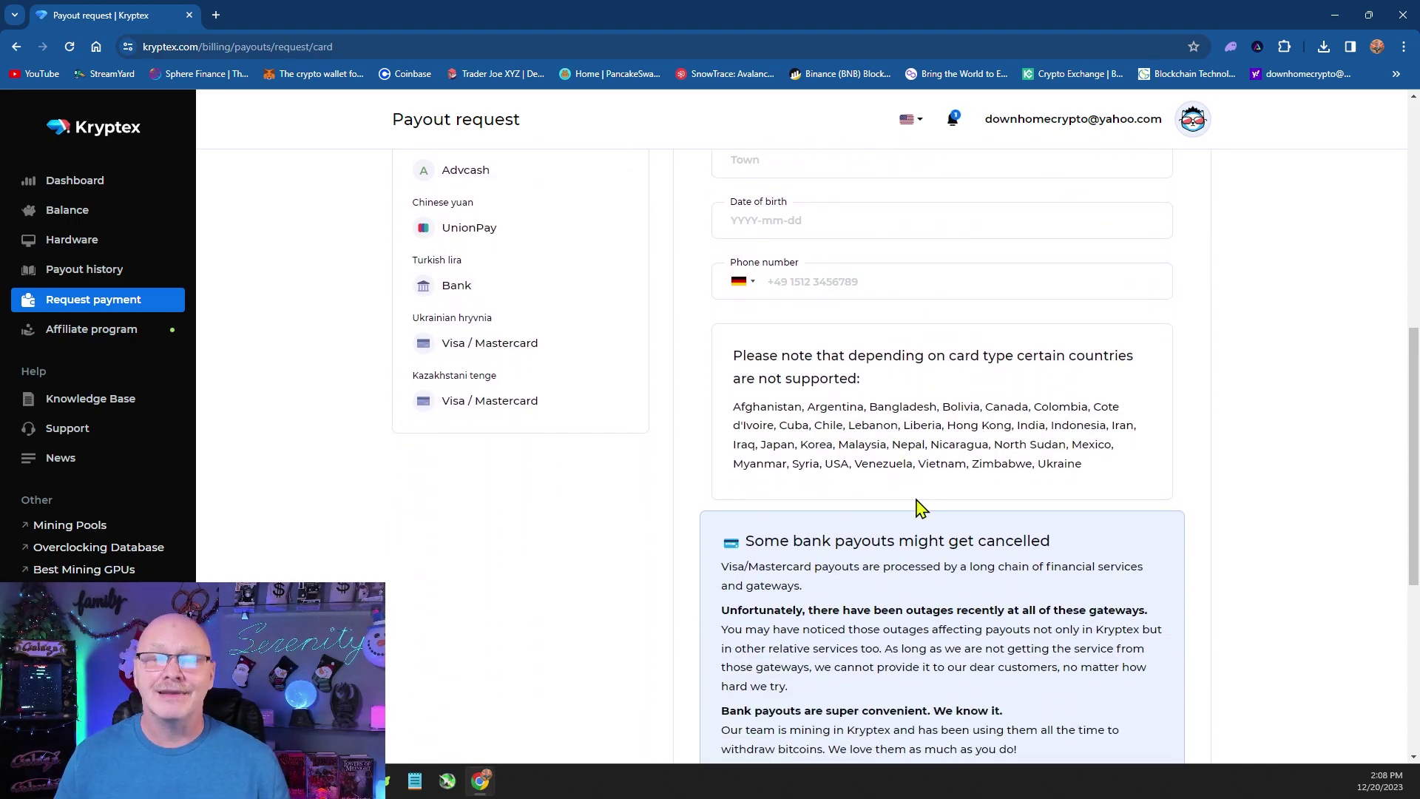
{"action": "scroll", "coordinate": [927, 508], "scroll_direction": "down", "scroll_amount": 4}
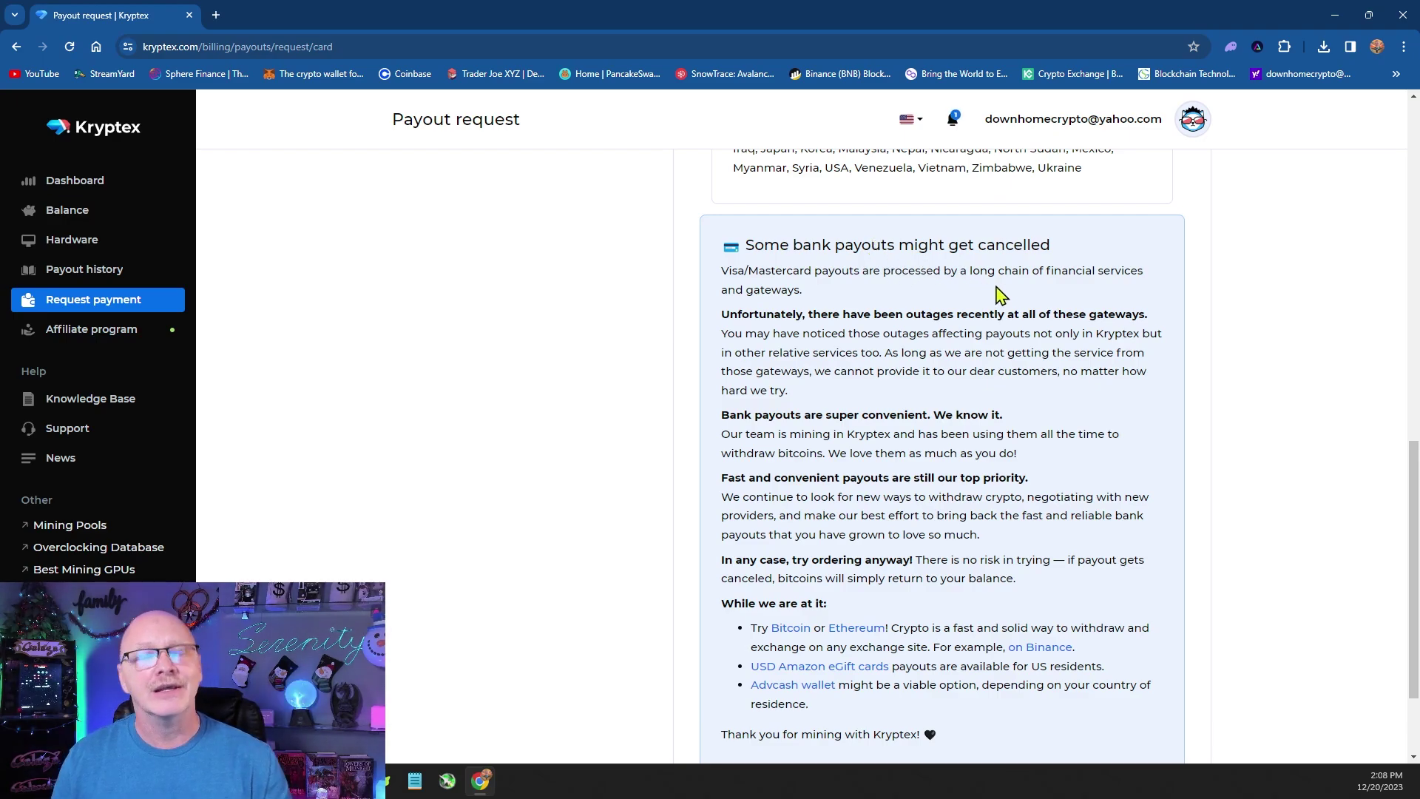
{"action": "scroll", "coordinate": [1015, 311], "scroll_direction": "up", "scroll_amount": 3}
{"action": "scroll", "coordinate": [1019, 316], "scroll_direction": "up", "scroll_amount": 2}
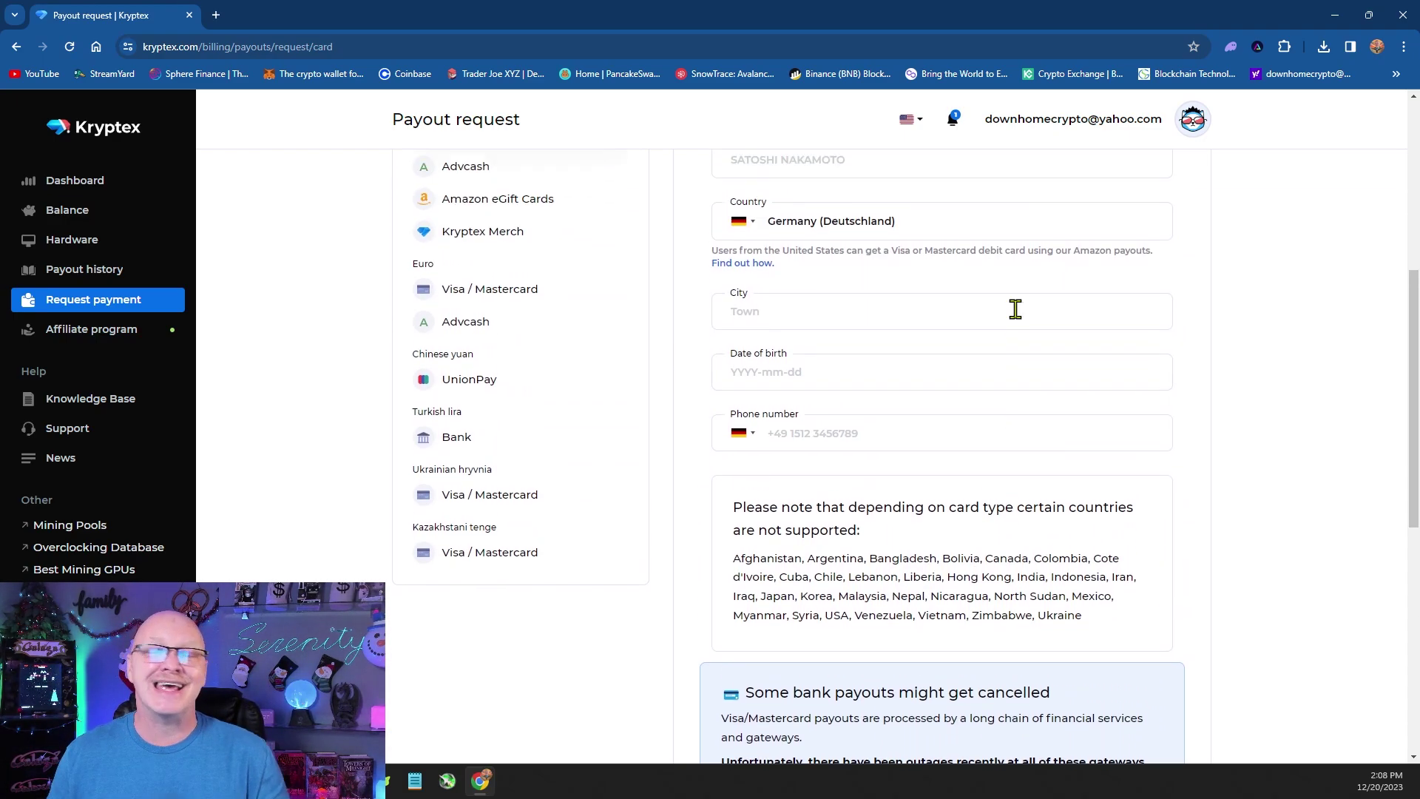
{"action": "scroll", "coordinate": [1016, 311], "scroll_direction": "up", "scroll_amount": 3}
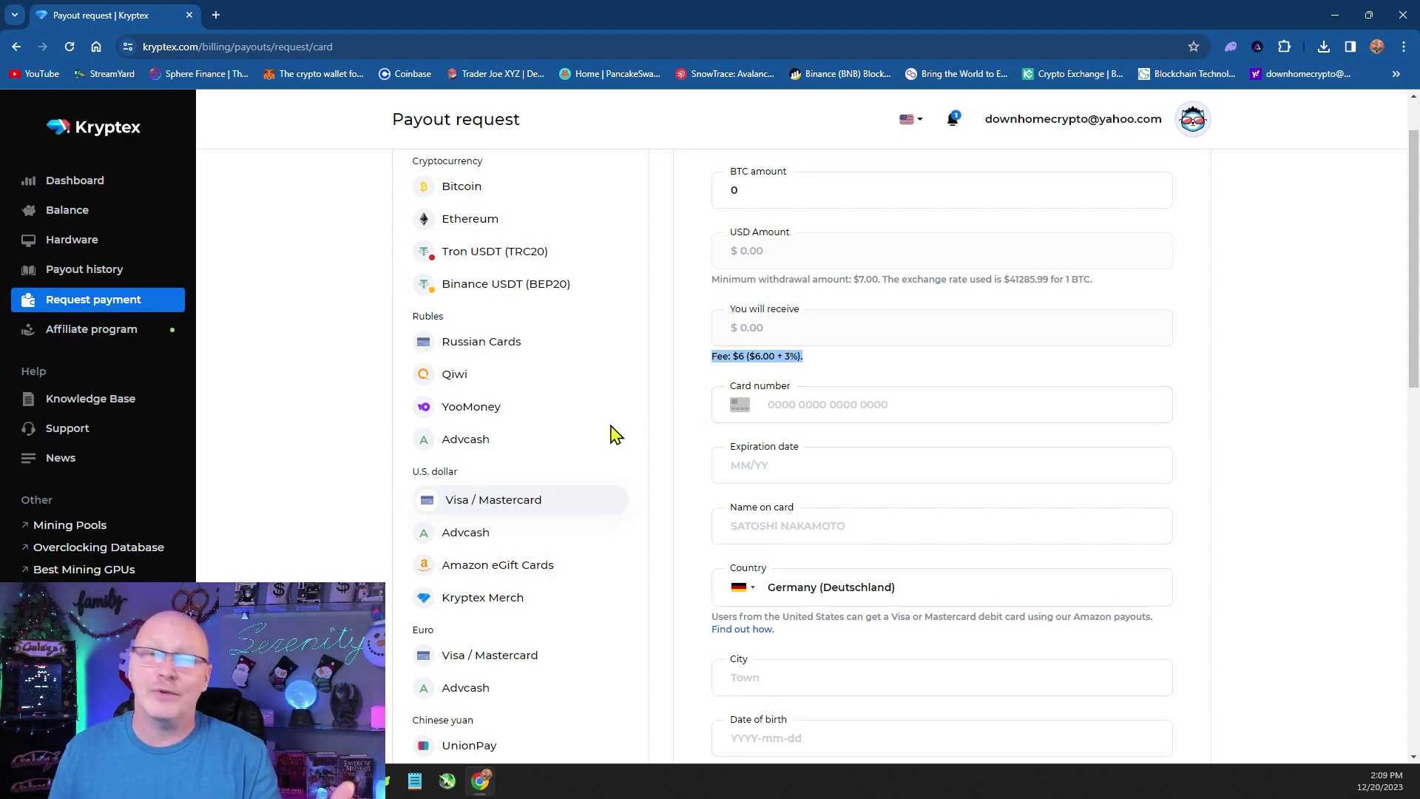
{"action": "scroll", "coordinate": [613, 434], "scroll_direction": "down", "scroll_amount": 1}
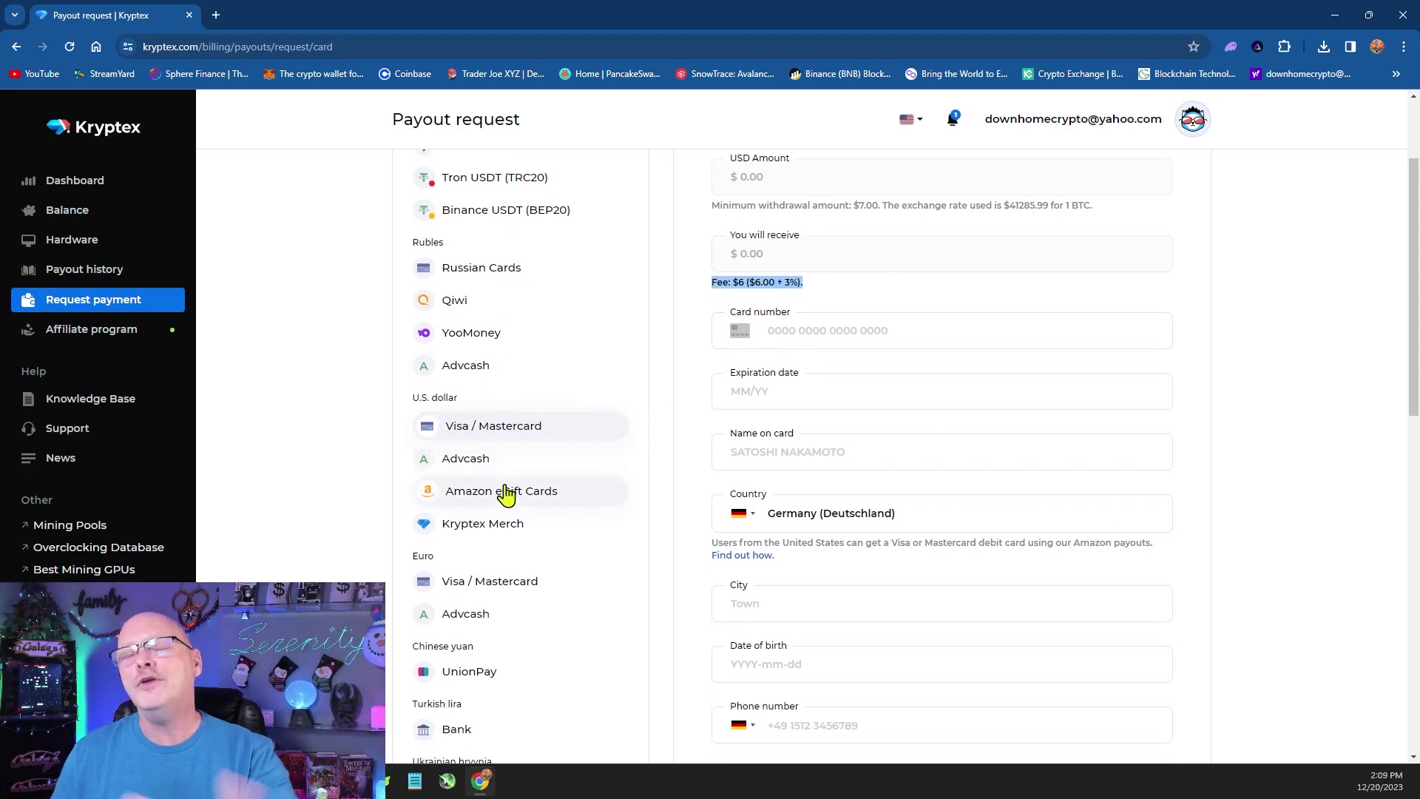